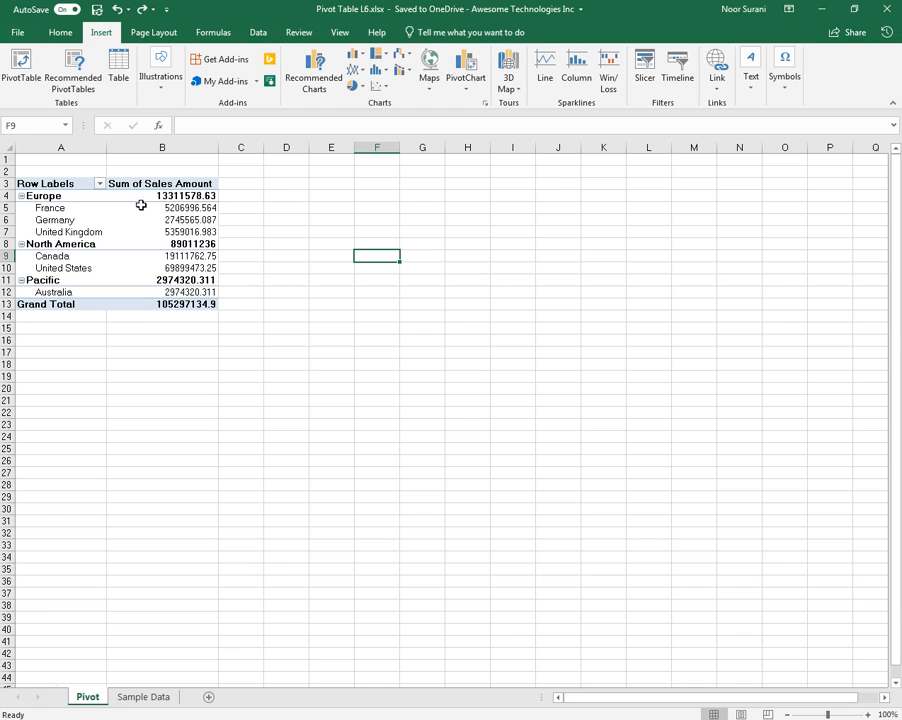
mouse_move(125, 207)
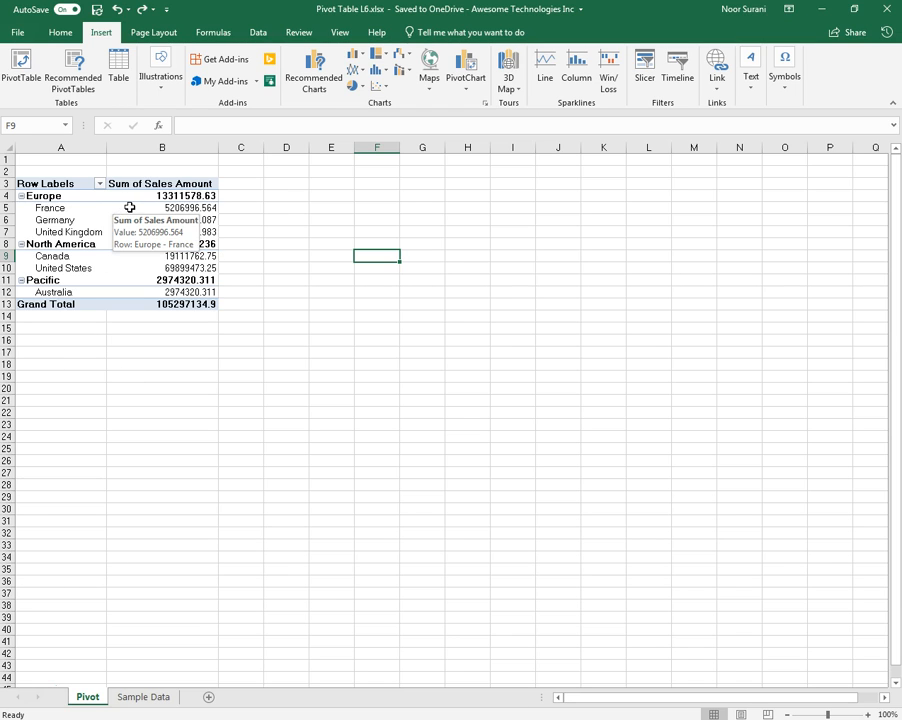
left_click(479, 284)
left_click(422, 388)
left_click(292, 434)
left_click(330, 328)
left_click(377, 207)
left_click(512, 219)
left_click(512, 291)
left_click(422, 412)
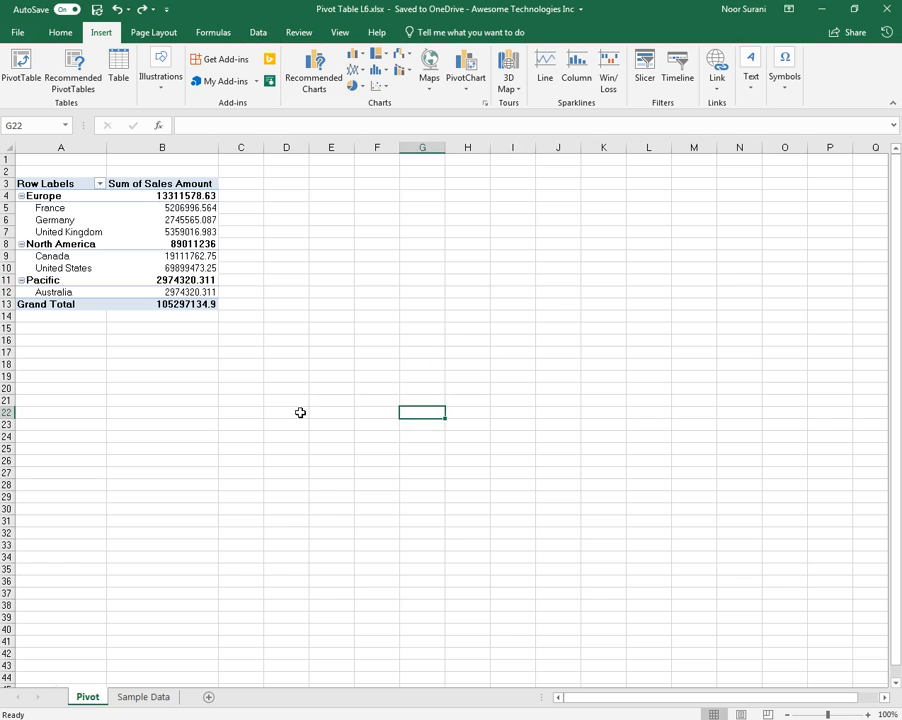
left_click(300, 412)
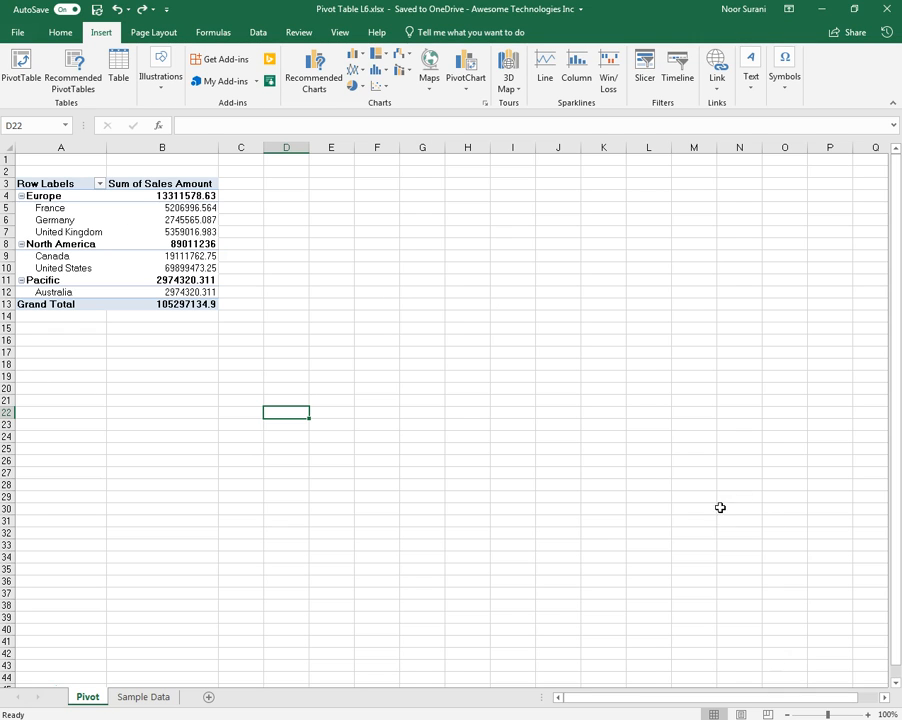
left_click(168, 220)
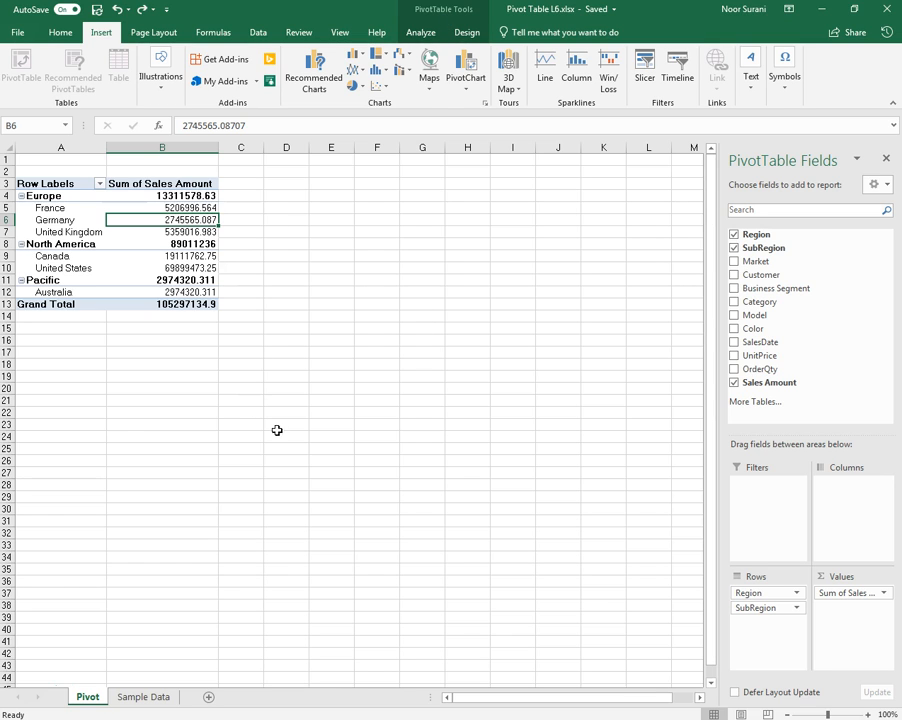
Step: Enter the label "Germany's Sale" in cell A19 below the pivot table
left_click(100, 377)
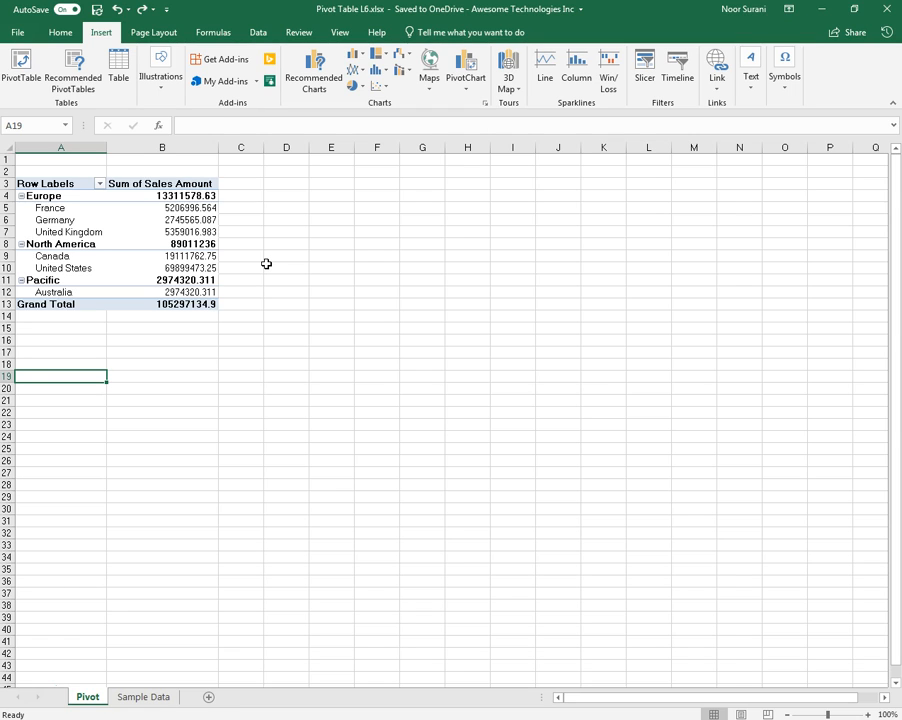
type("GErmany's SAle")
key("Tab")
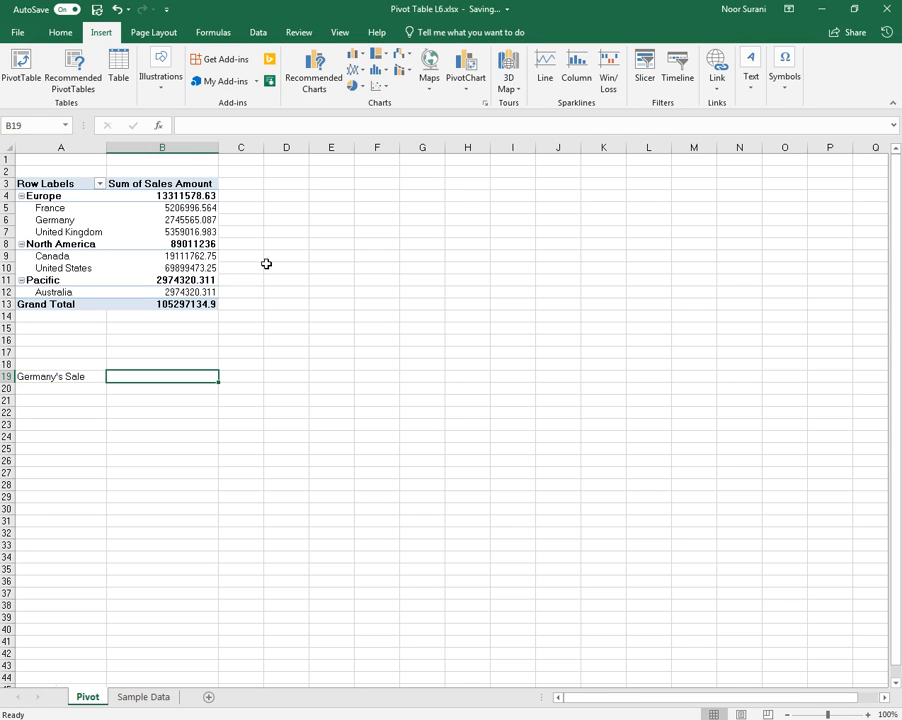
Step: In B19, reference Germany's sales amount in the pivot table with a GETPIVOTDATA formula and review its data field, pivot table, field and item arguments
type("=")
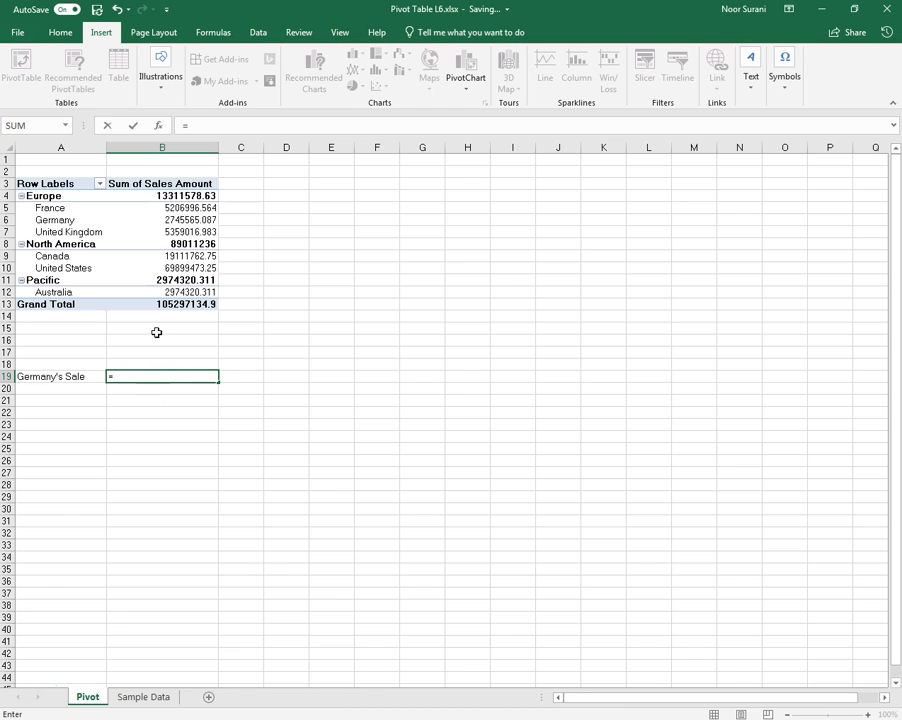
left_click(168, 220)
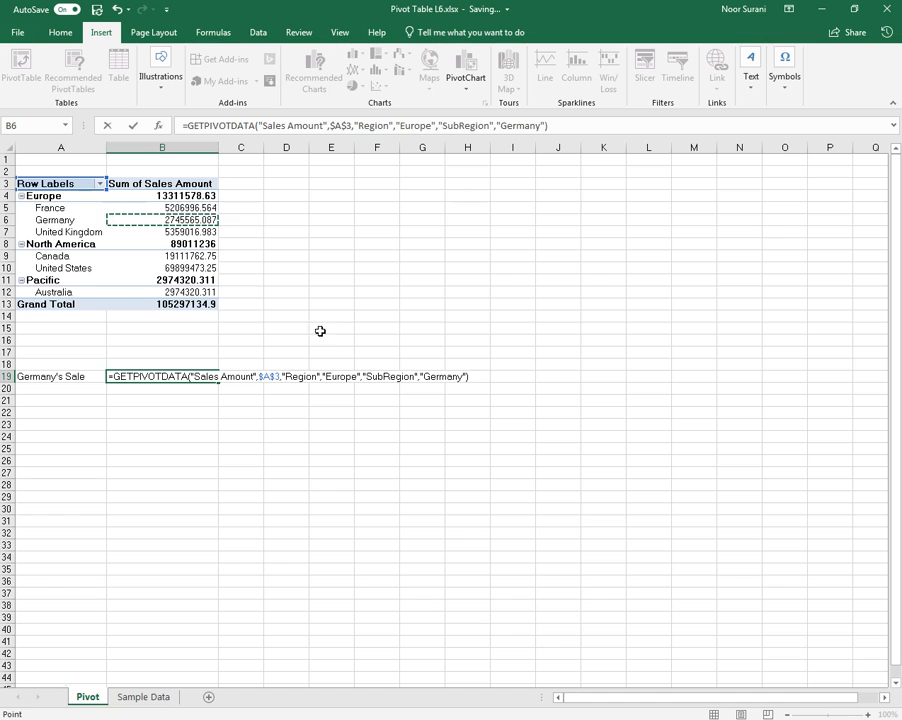
left_click(195, 376)
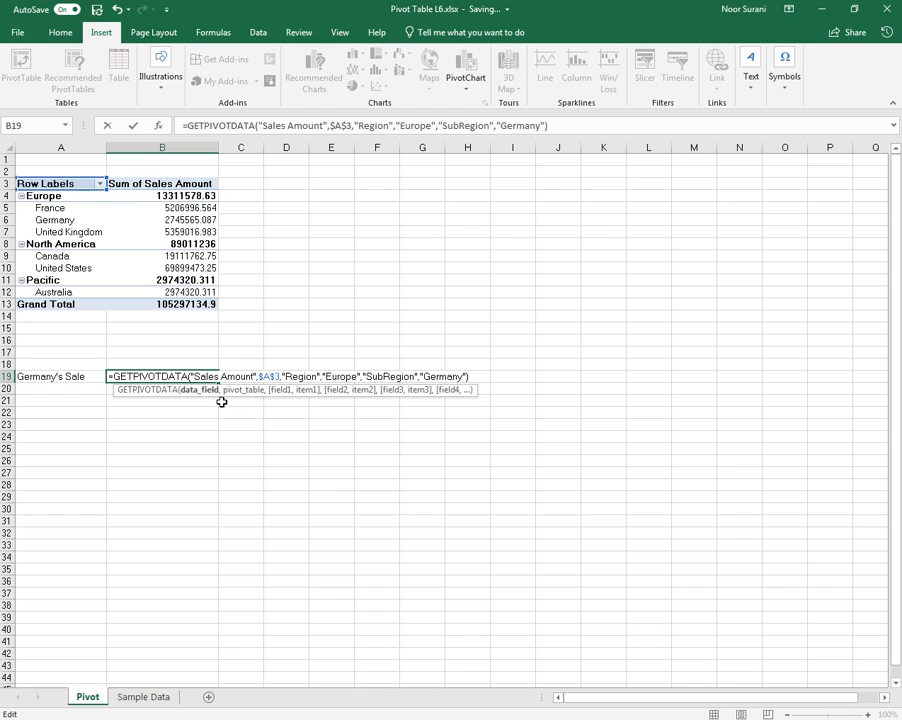
left_click(261, 377)
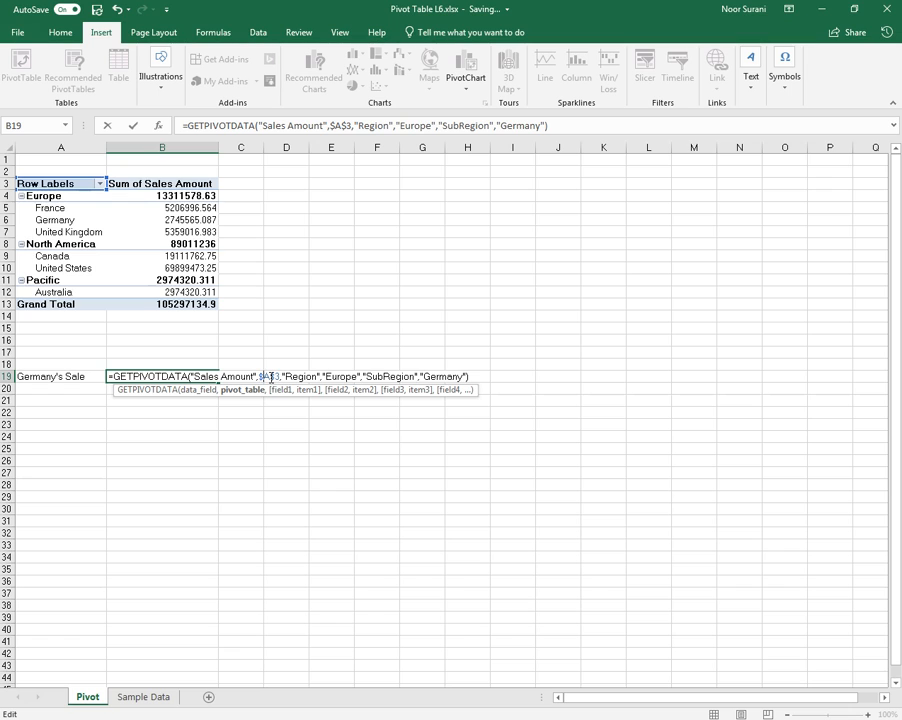
left_click(286, 377)
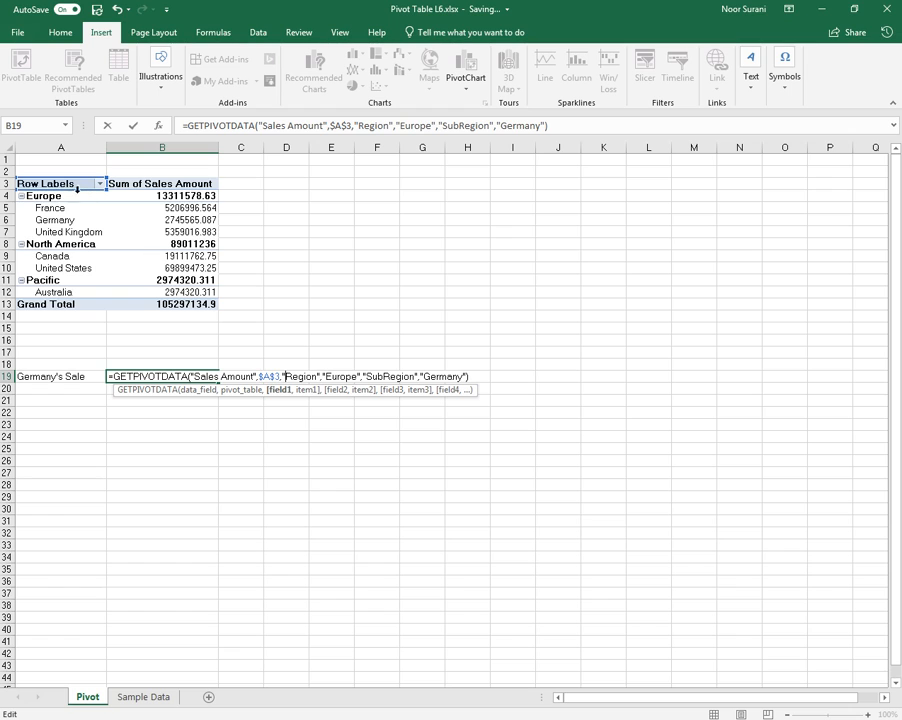
left_click(330, 376)
left_click(385, 376)
key("Return")
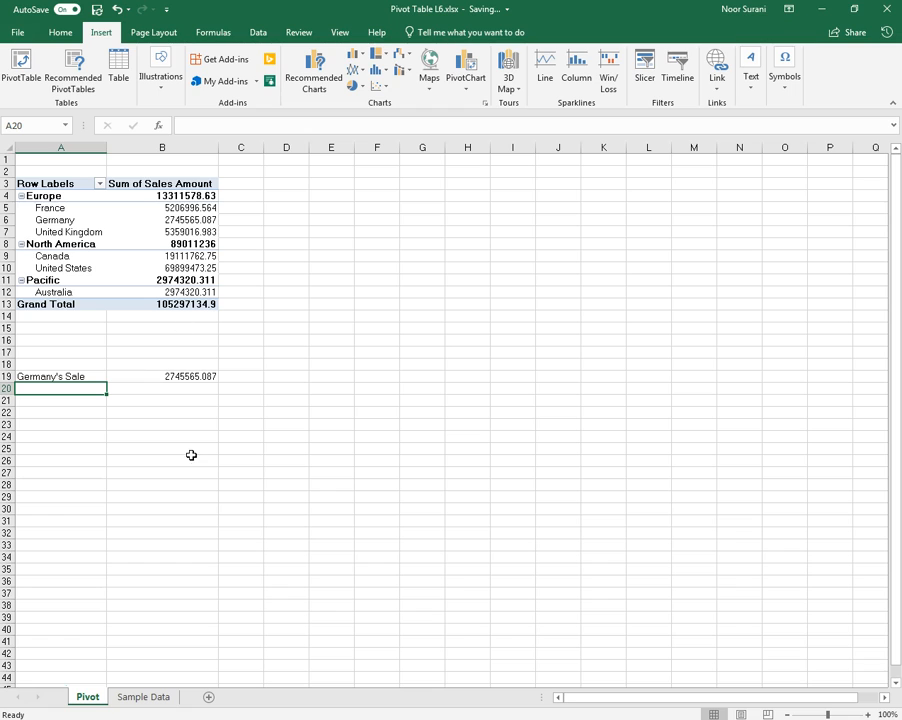
Step: Enter the label "Germany's Sale" in A20 and the direct cell reference =B6 in B20
type("Germany's Sale")
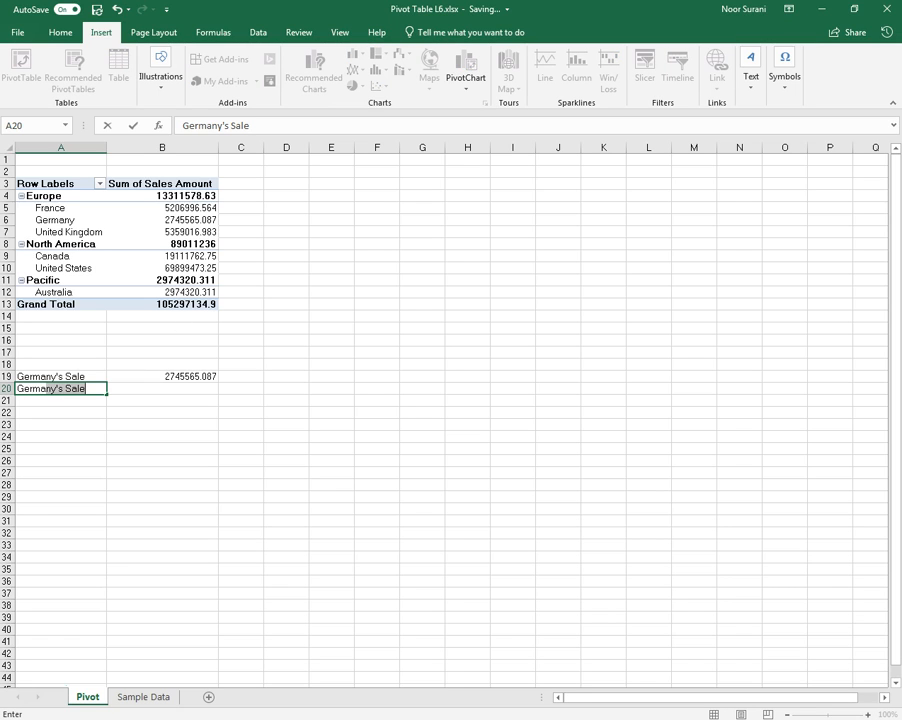
type("na")
type("y")
key("Tab")
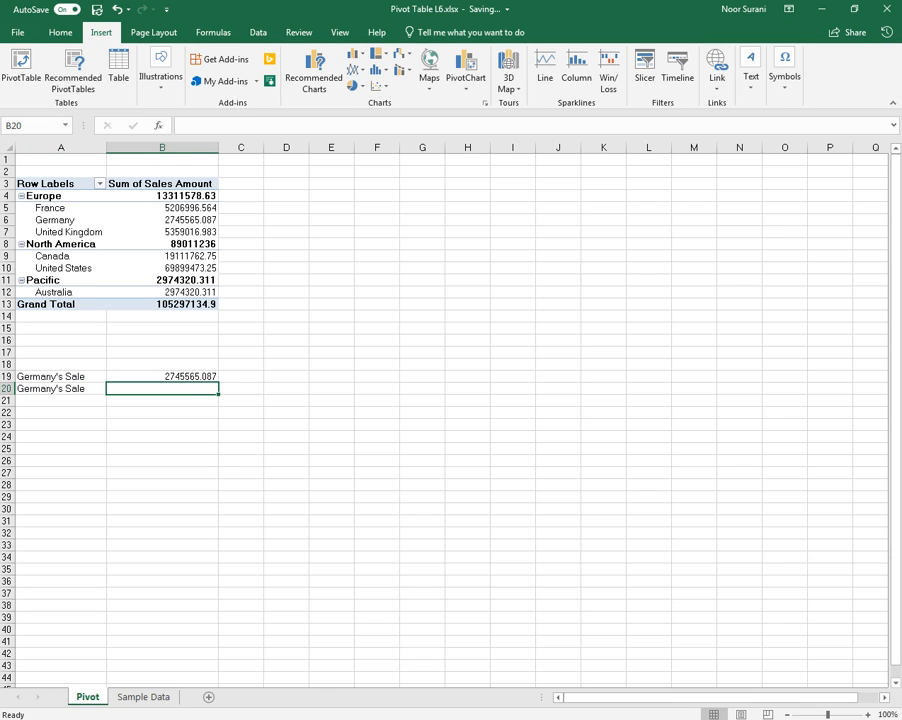
type("=")
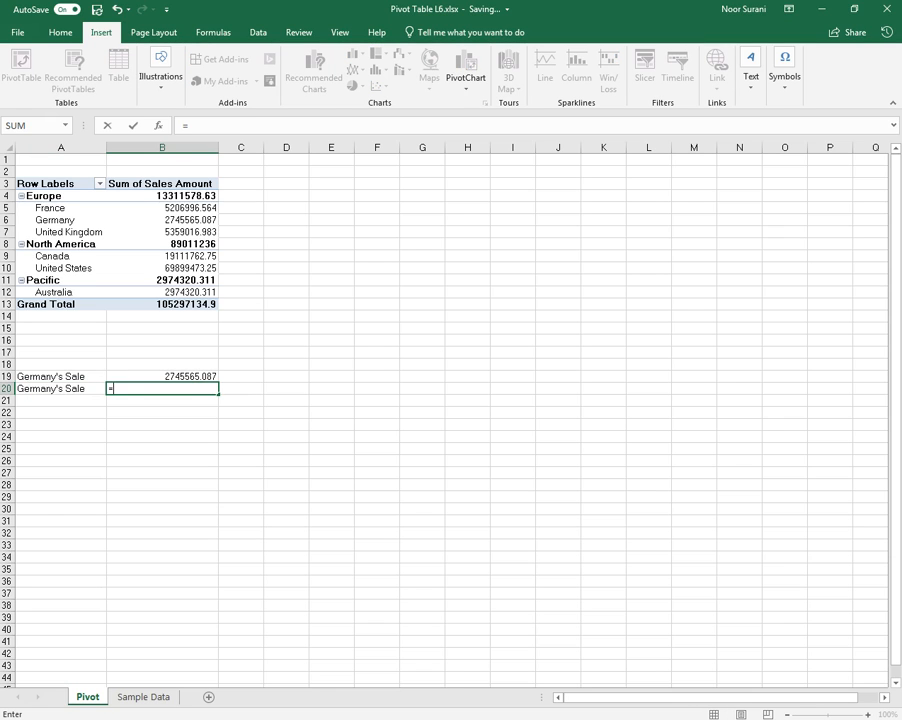
type("b6")
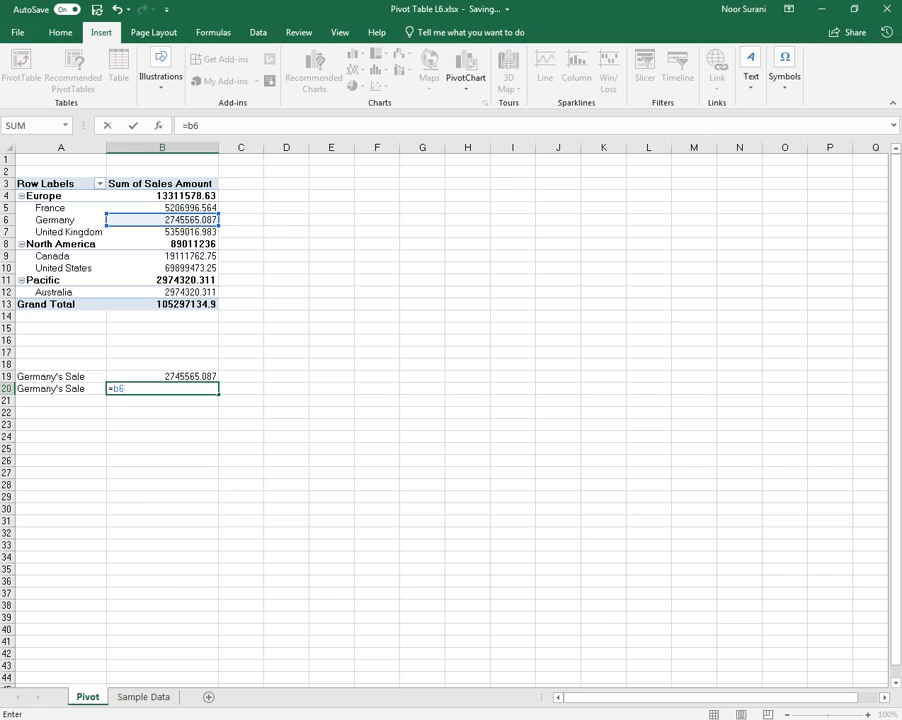
key("Return")
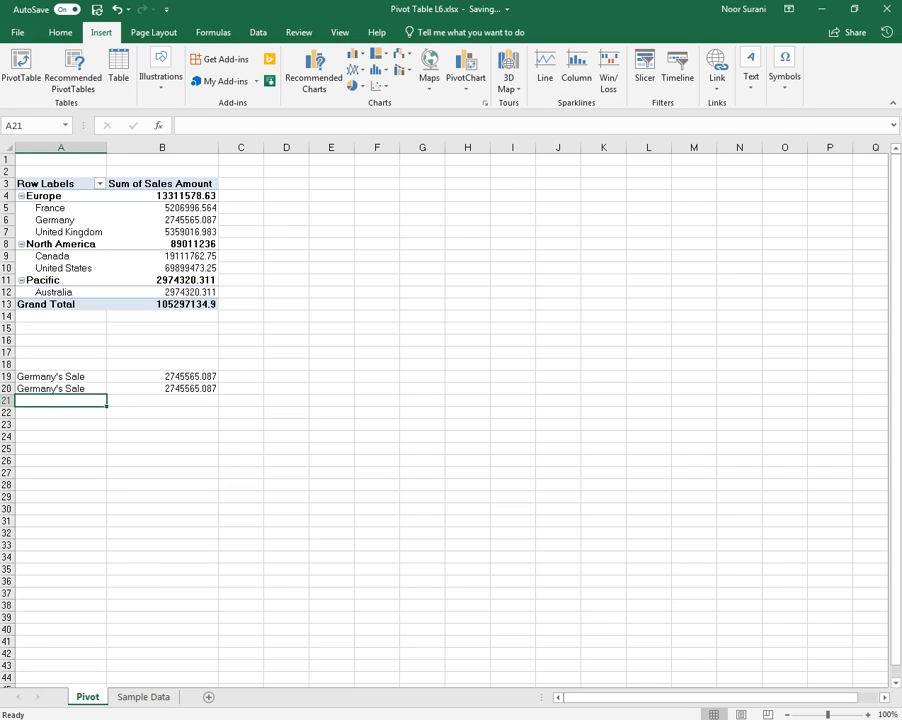
Step: Copy the GETPIVOTDATA formula from B19 and place it as visible text in D19
key("Up")
key("Down")
key("Up")
key("Right")
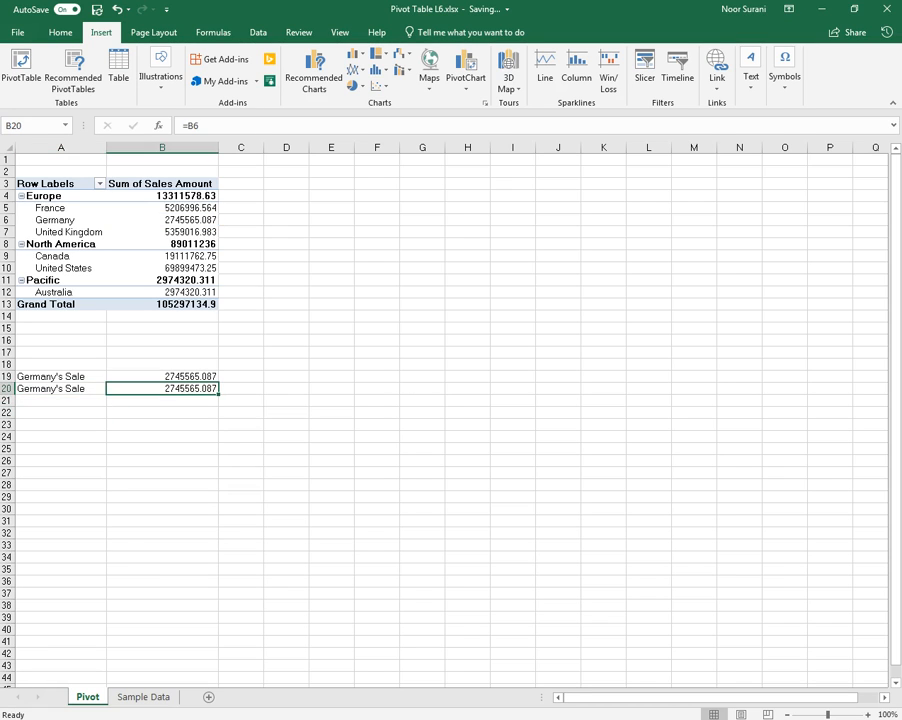
key("Right")
key("Up")
key("Left")
key("F2")
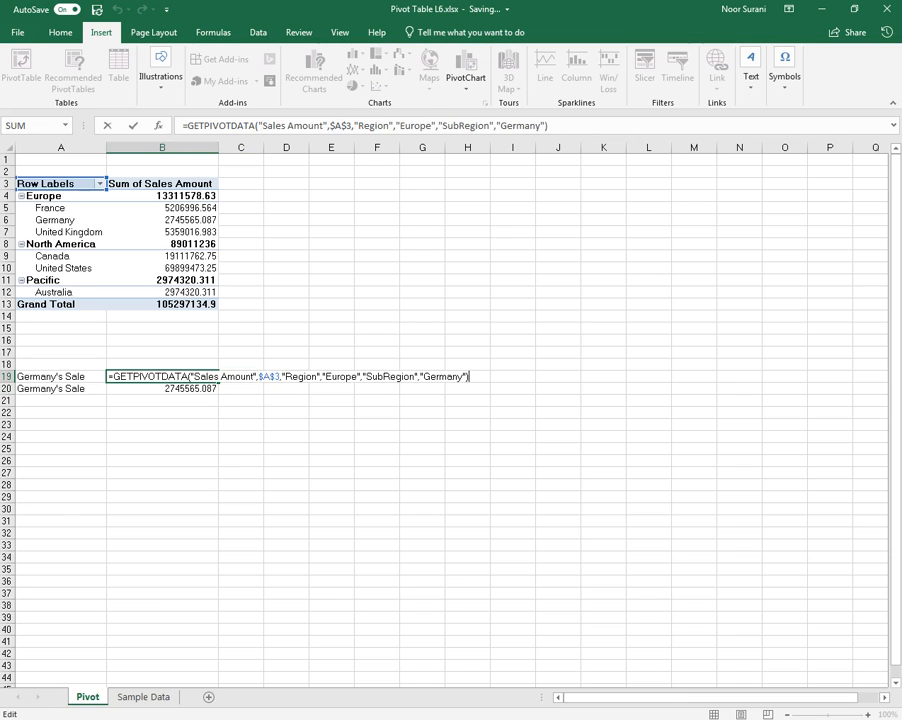
key("Escape")
key("Right")
key("Right")
key("Right")
key("Left")
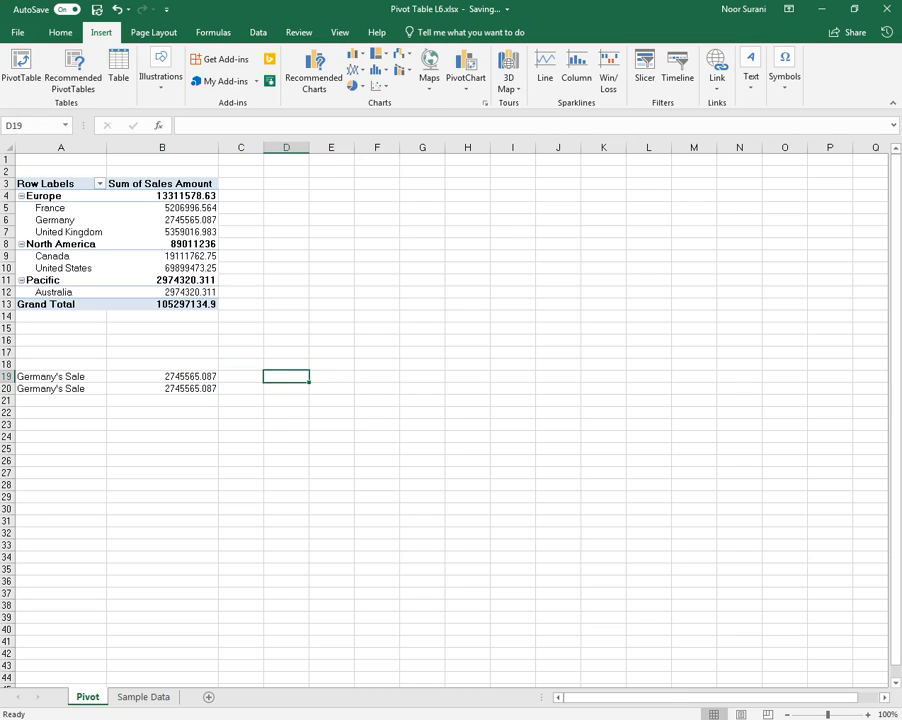
key("ctrl+v")
key("Return")
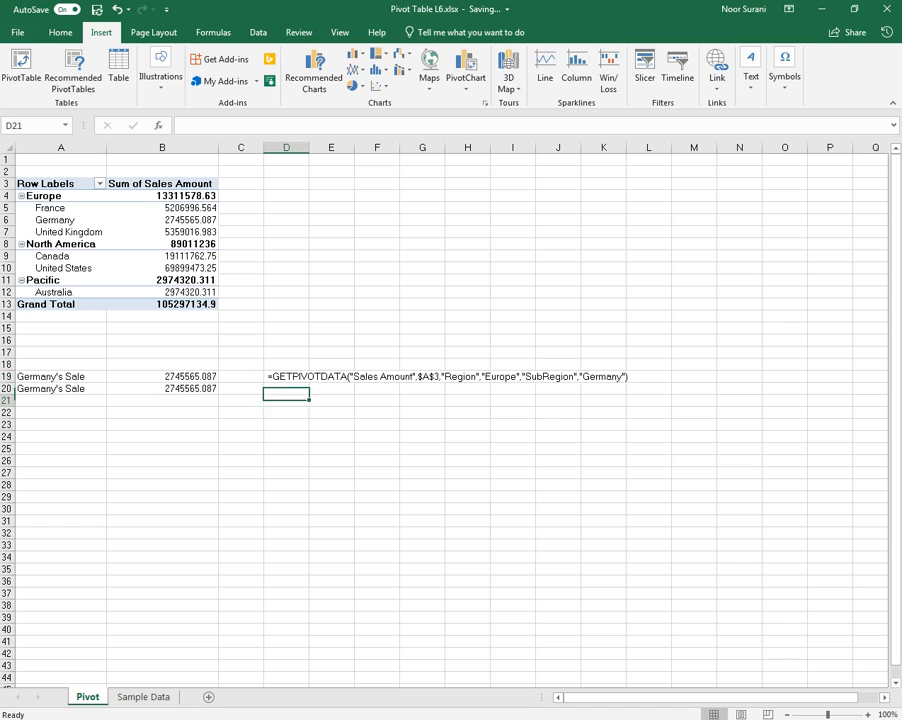
Step: Show the formula of B20 as the visible text =B6 in D20
key("Left")
key("Left")
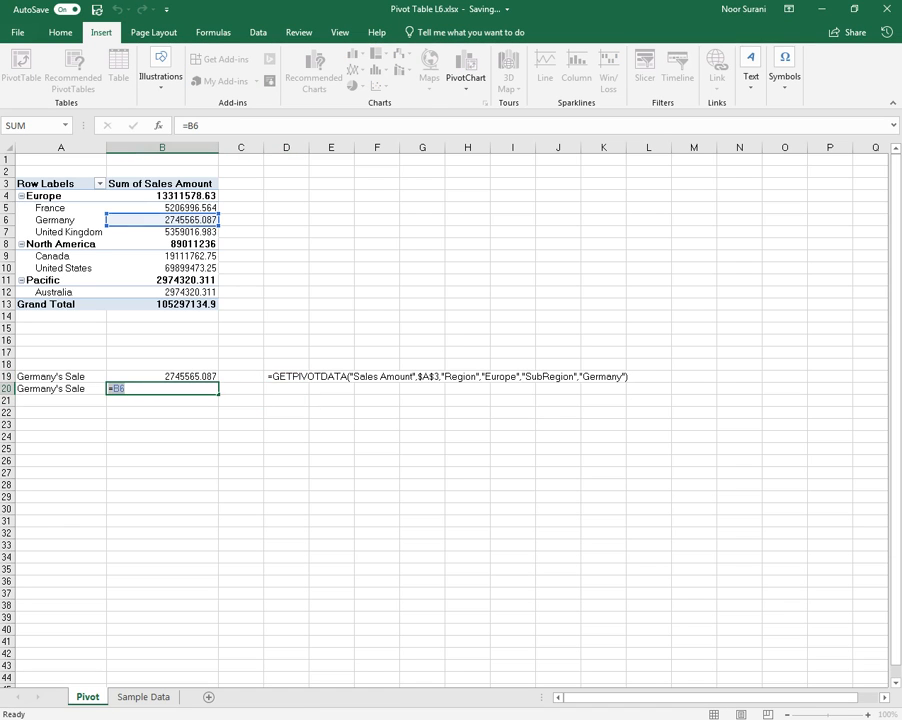
key("Tab")
key("Tab")
type("=B6")
key("Return")
key("Down")
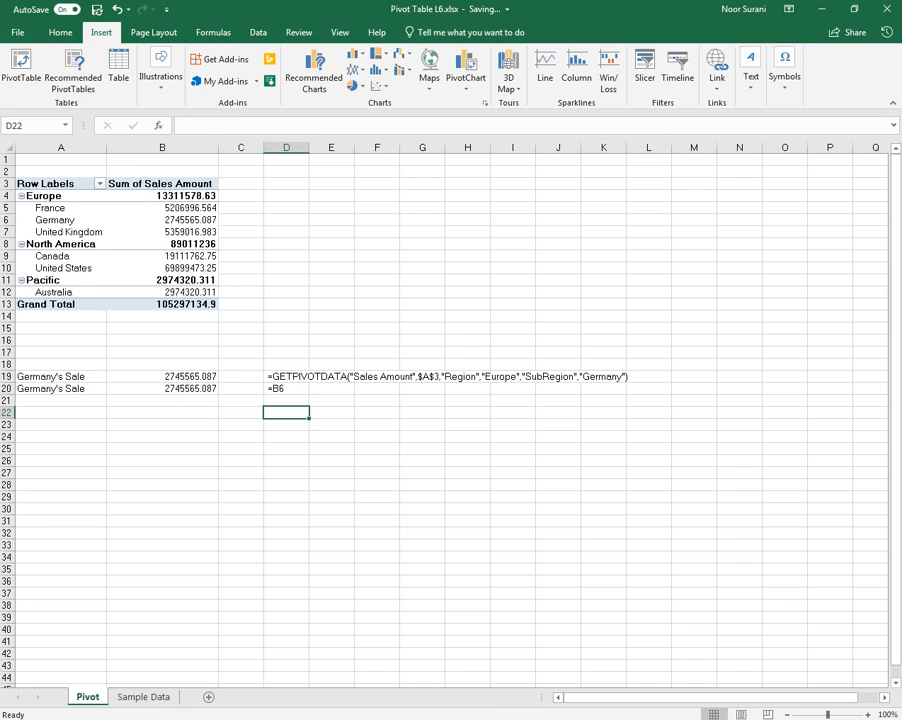
Step: Move the two Germany's Sale rows in A19:D20 down to A38:D39
key("Left")
key("Left")
key("Left")
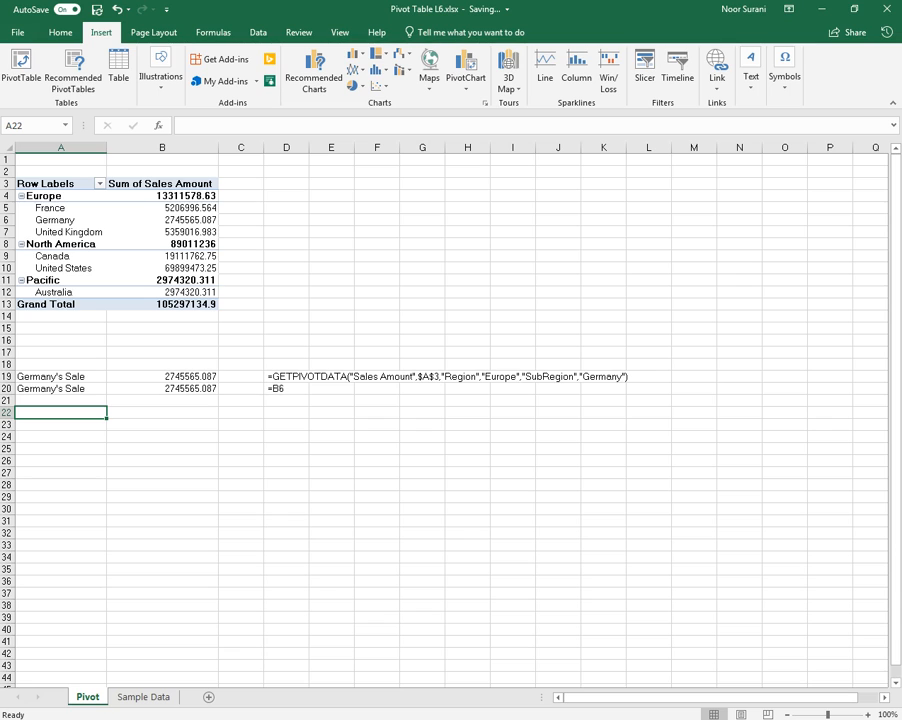
left_click(61, 219)
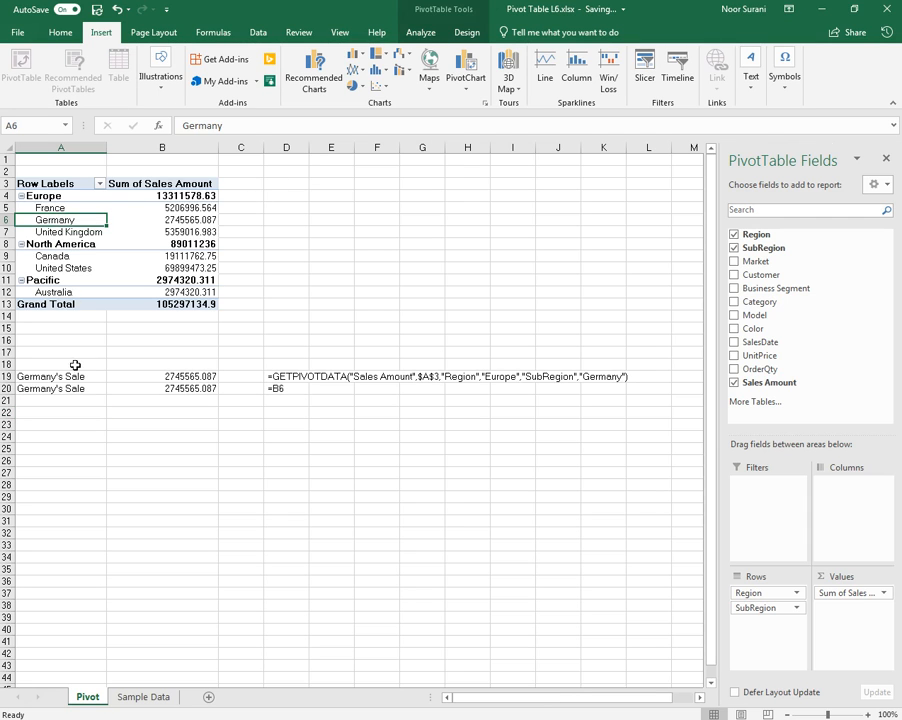
left_click_drag(60, 376, 275, 622)
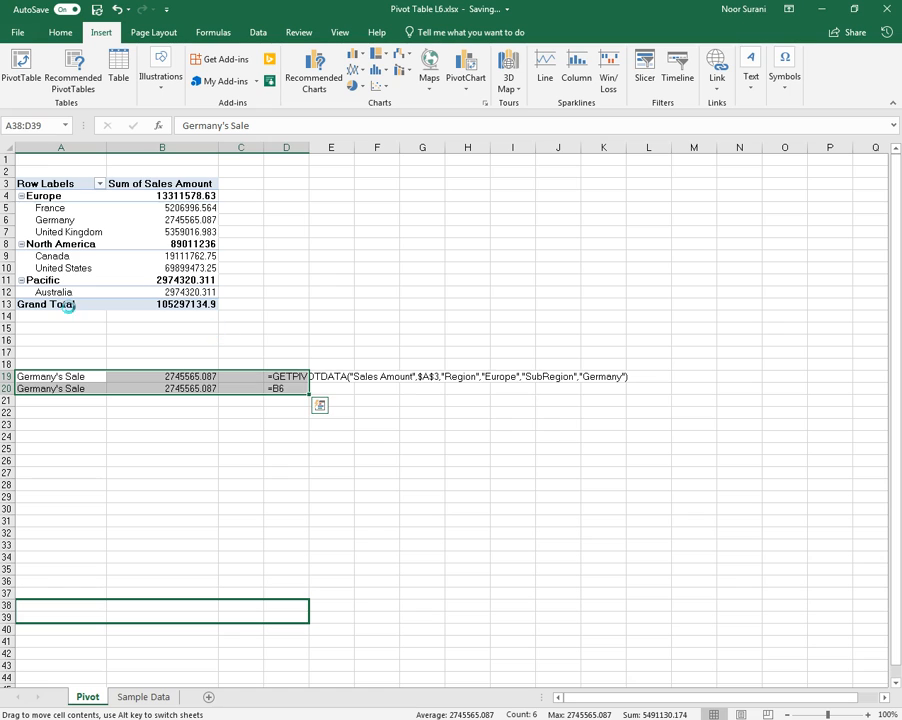
left_click(452, 403)
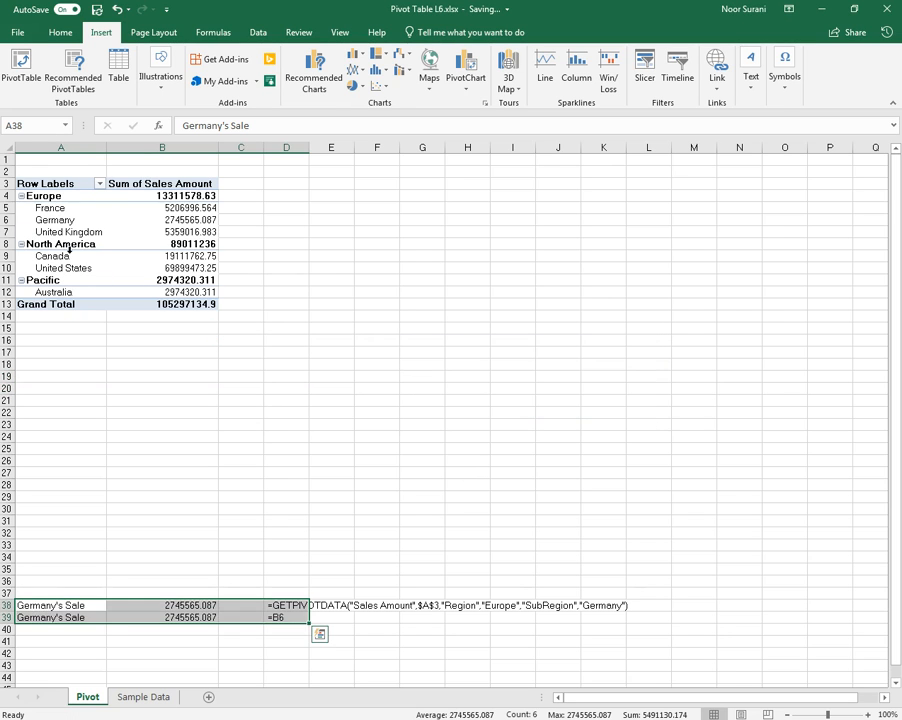
Step: Add the Market field below SubRegion in the pivot table's rows and compare the two Germany's Sale formulas in B38 and B39
left_click(66, 208)
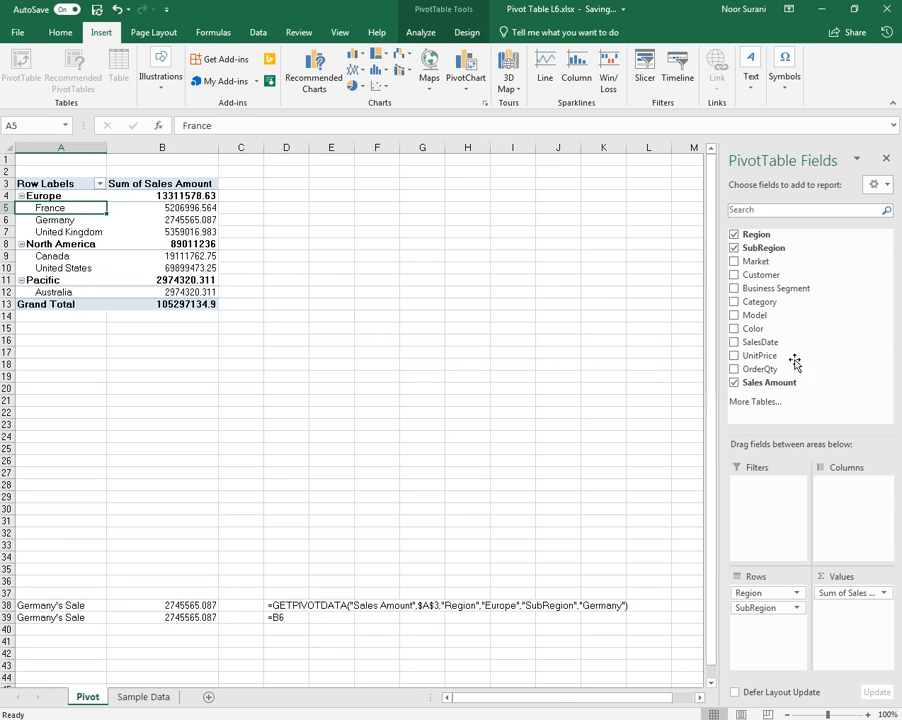
left_click_drag(764, 261, 747, 628)
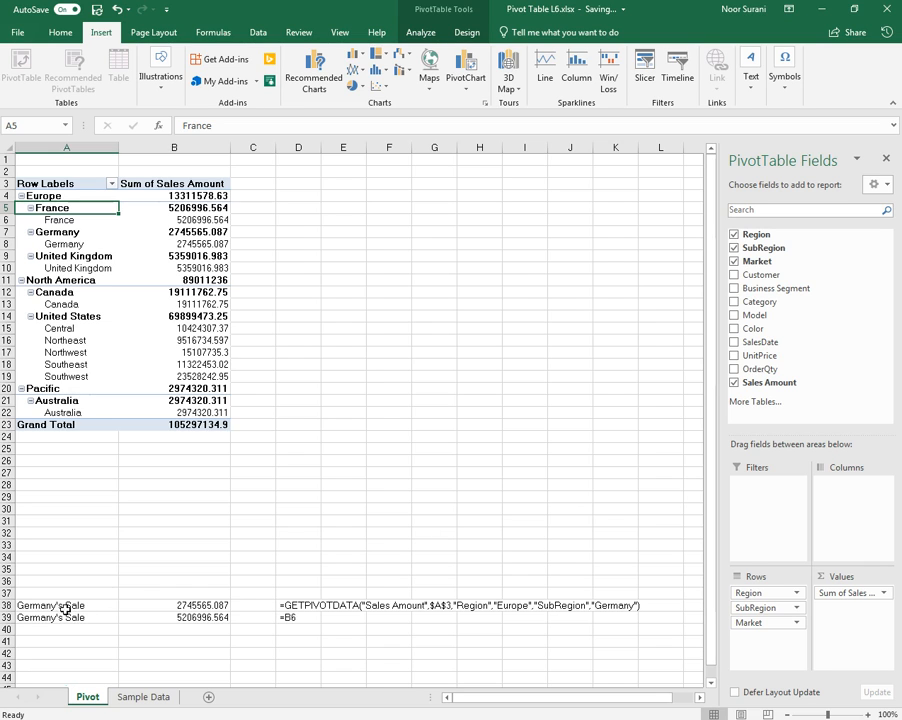
left_click(213, 605)
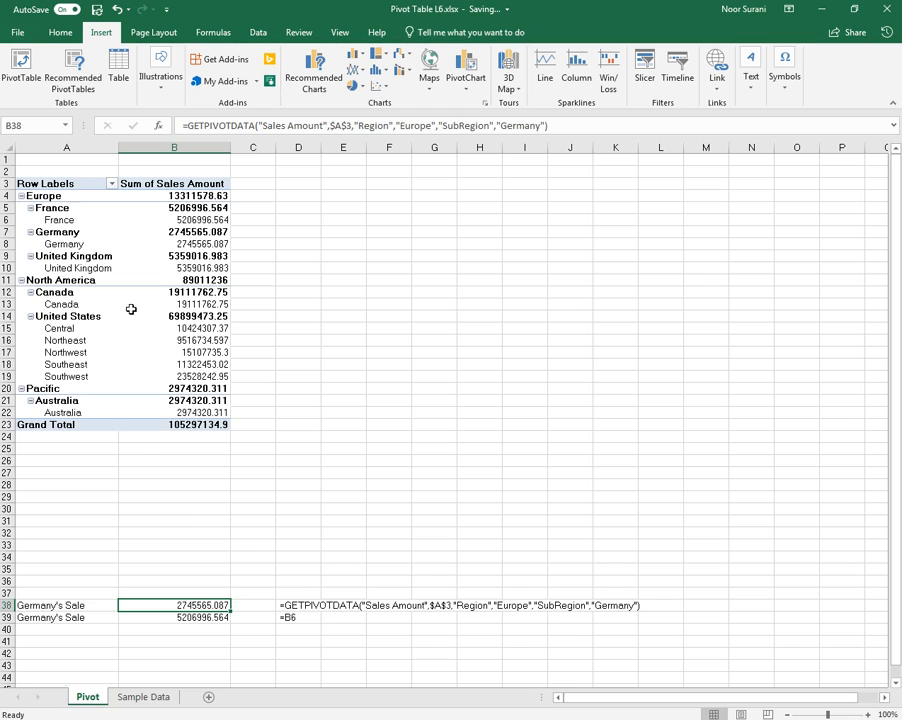
left_click(199, 615)
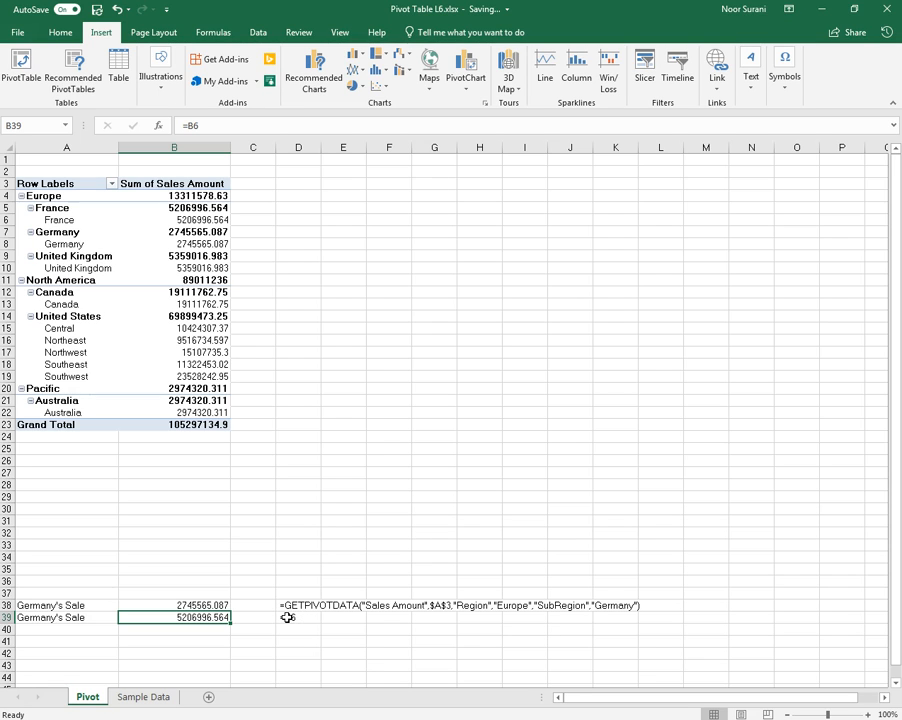
left_click(196, 222)
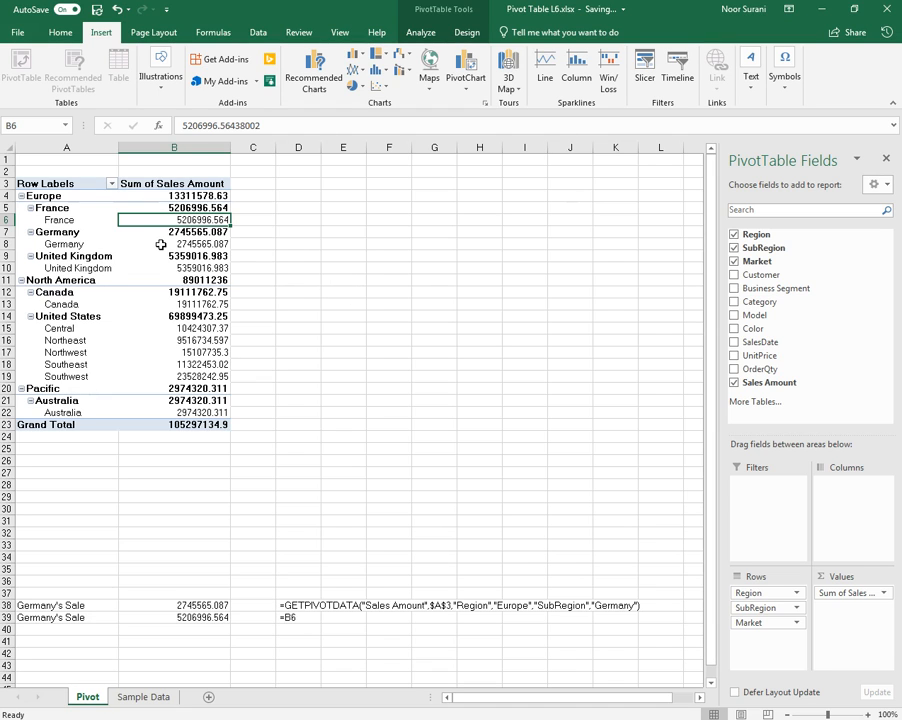
mouse_move(161, 244)
Step: Remove the SubRegion field from the pivot table's rows, and undo the removal
left_click_drag(770, 608, 621, 463)
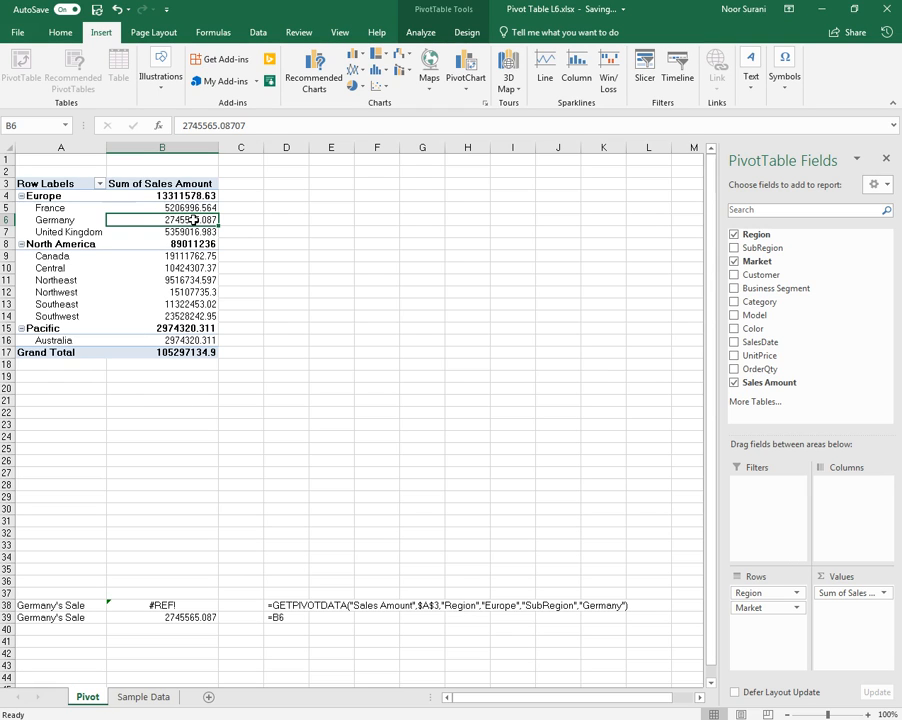
mouse_move(193, 220)
key("ctrl+z")
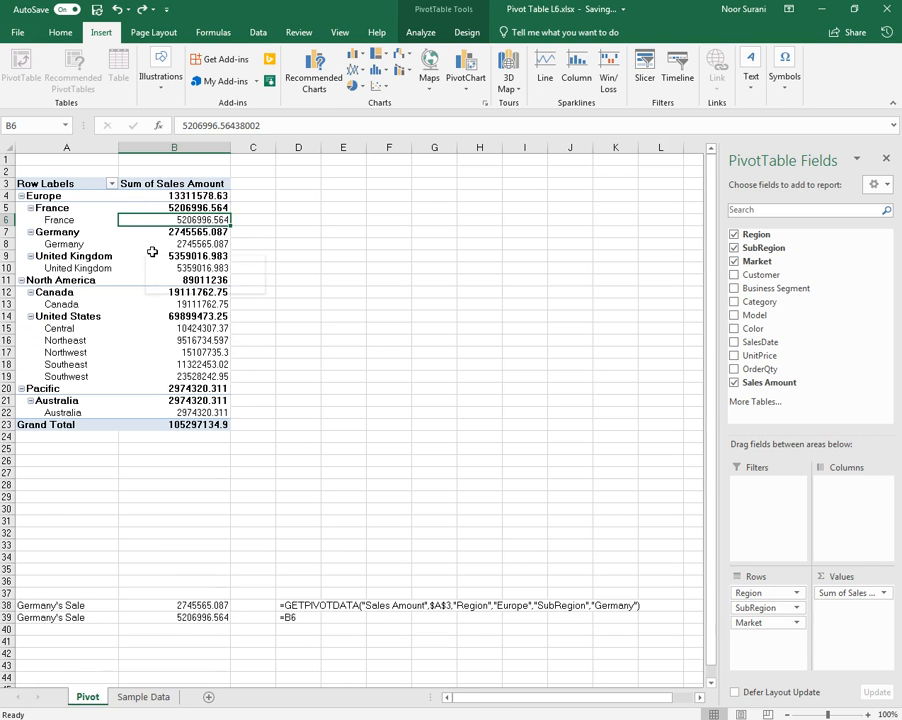
Step: Sort the pivot table's Region field Z to A and check the =B6 reference in B39 against Germany's sales
left_click(148, 255)
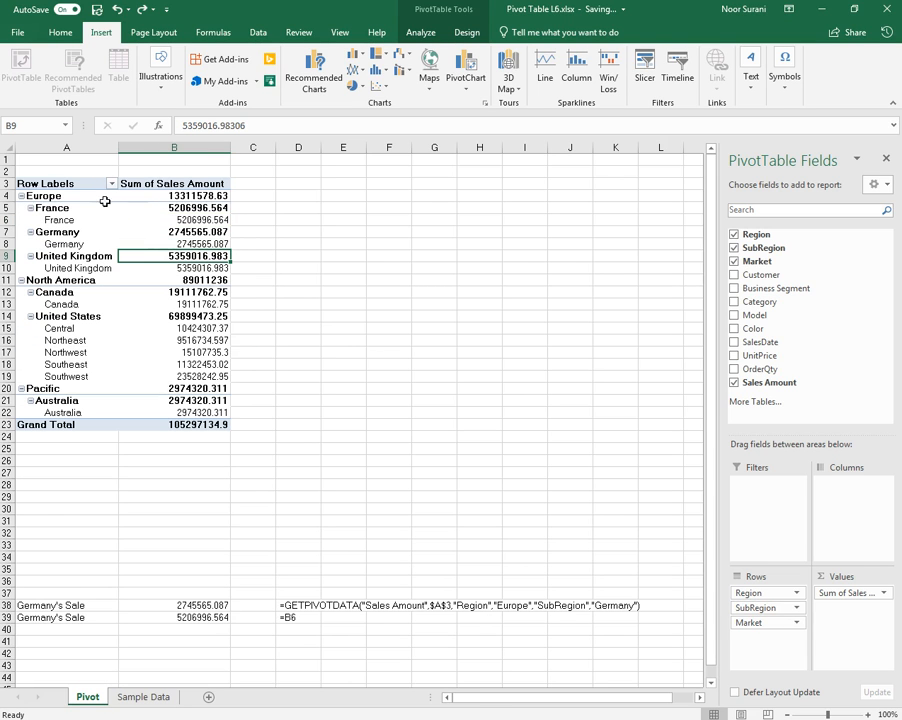
left_click(111, 183)
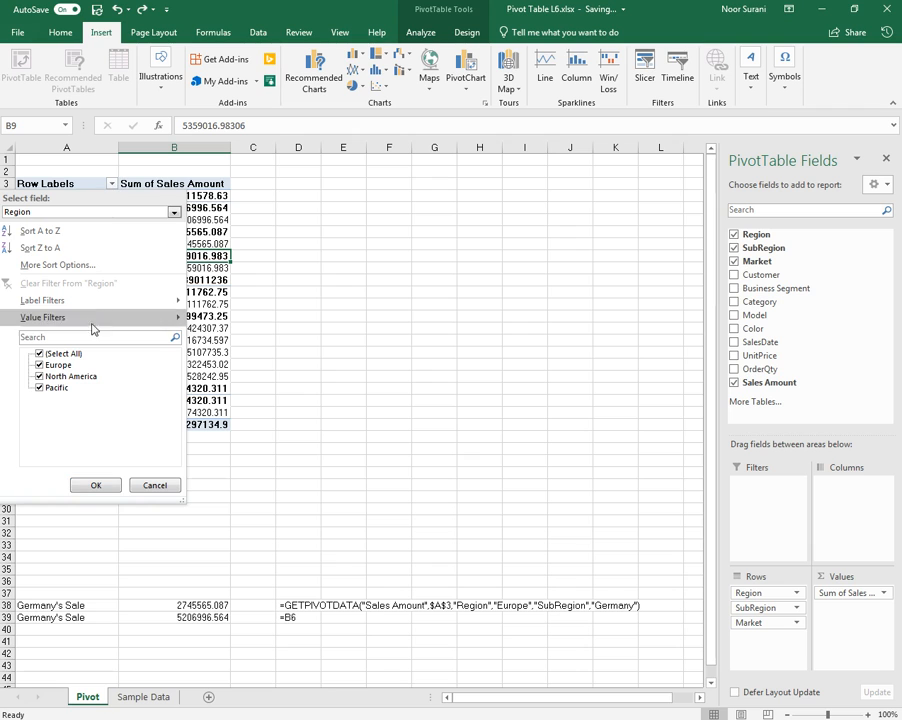
key("Escape")
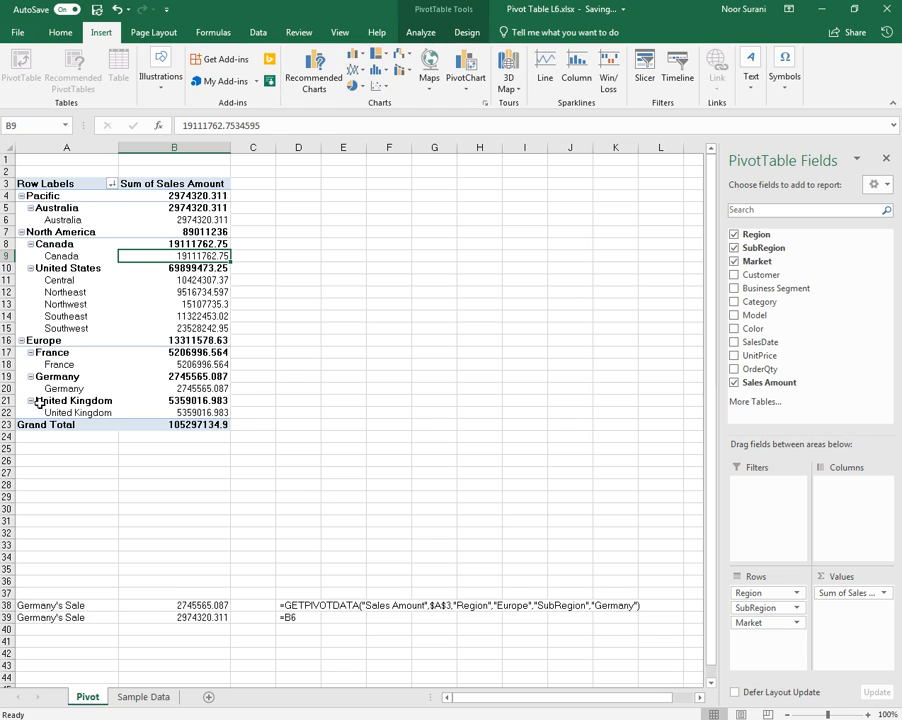
left_click(196, 375)
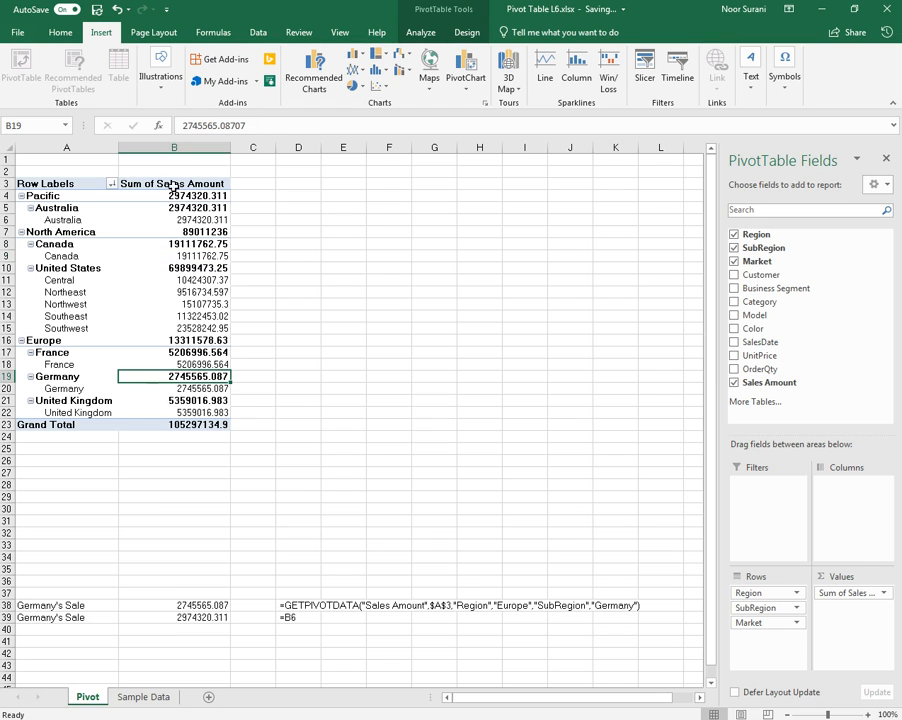
left_click(205, 617)
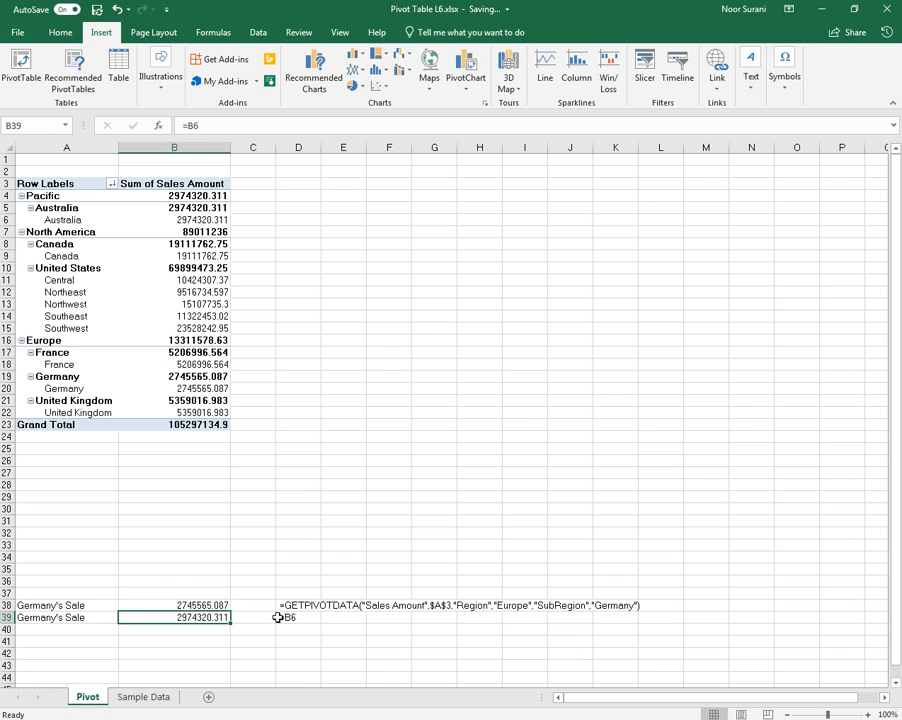
left_click(218, 281)
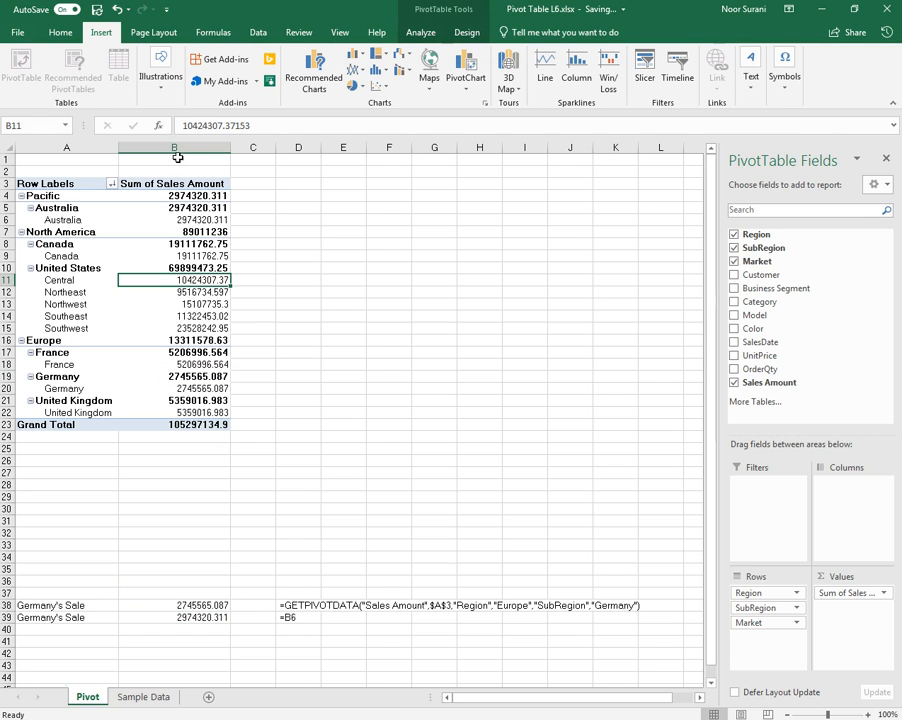